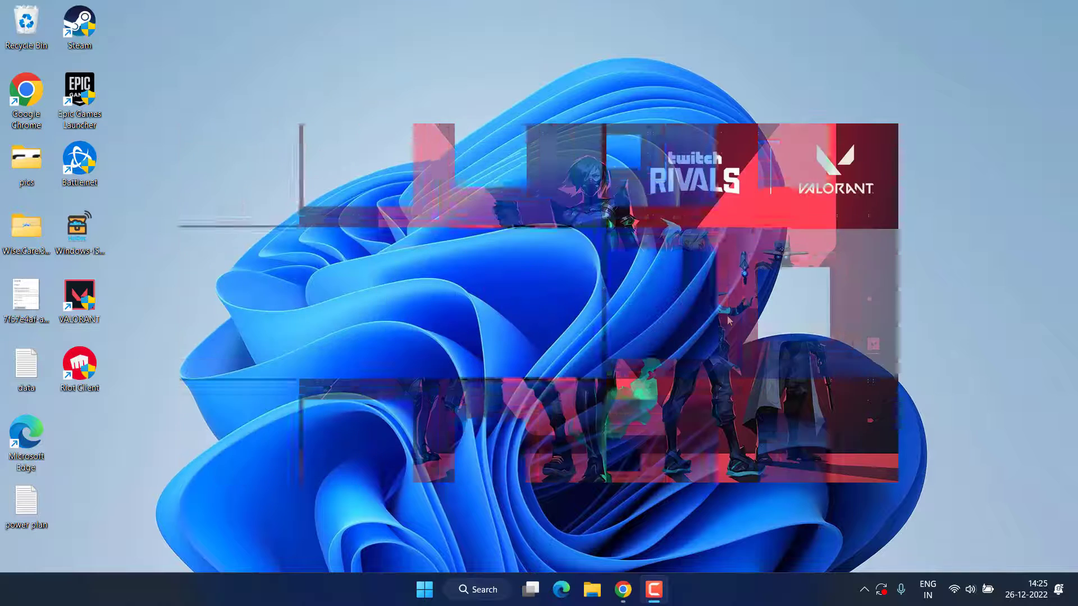
Step: Open Task Manager from the Win+X menu and end the Riot Client (32 bit) task
right_click(402, 598)
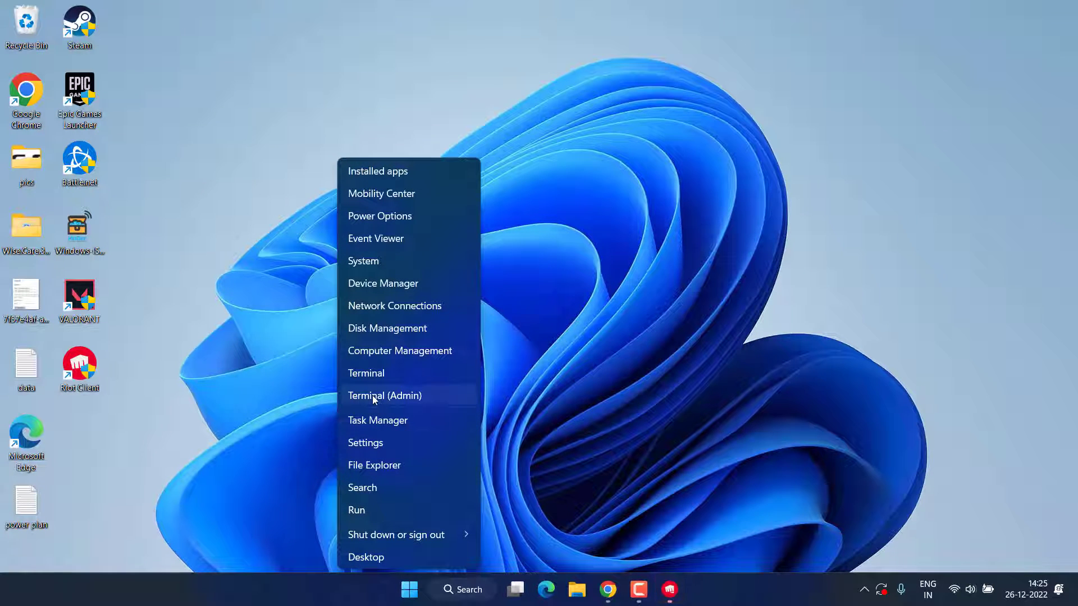
click(388, 421)
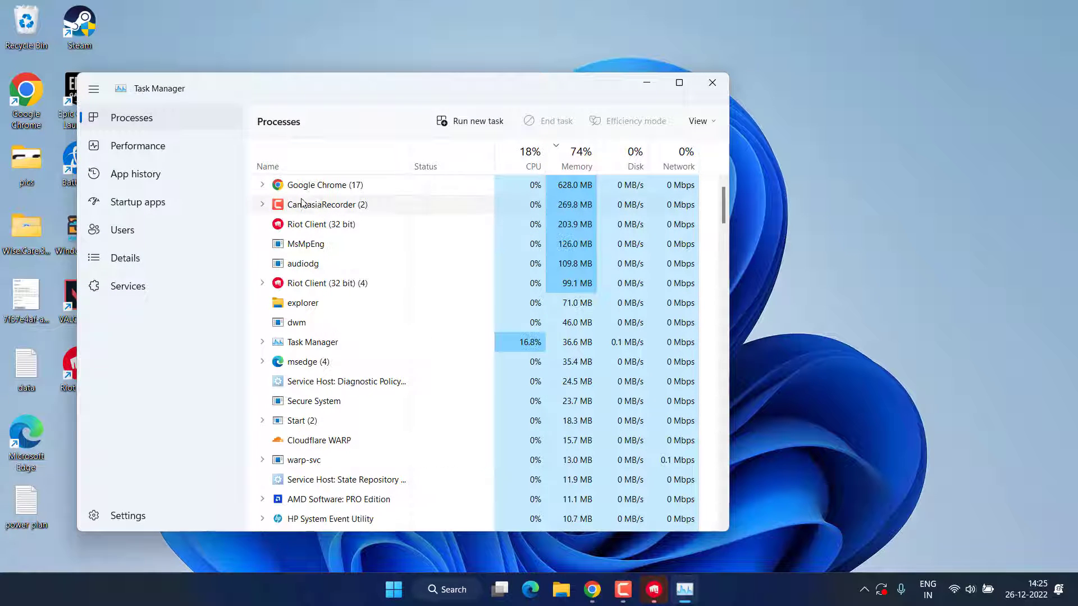
click(310, 288)
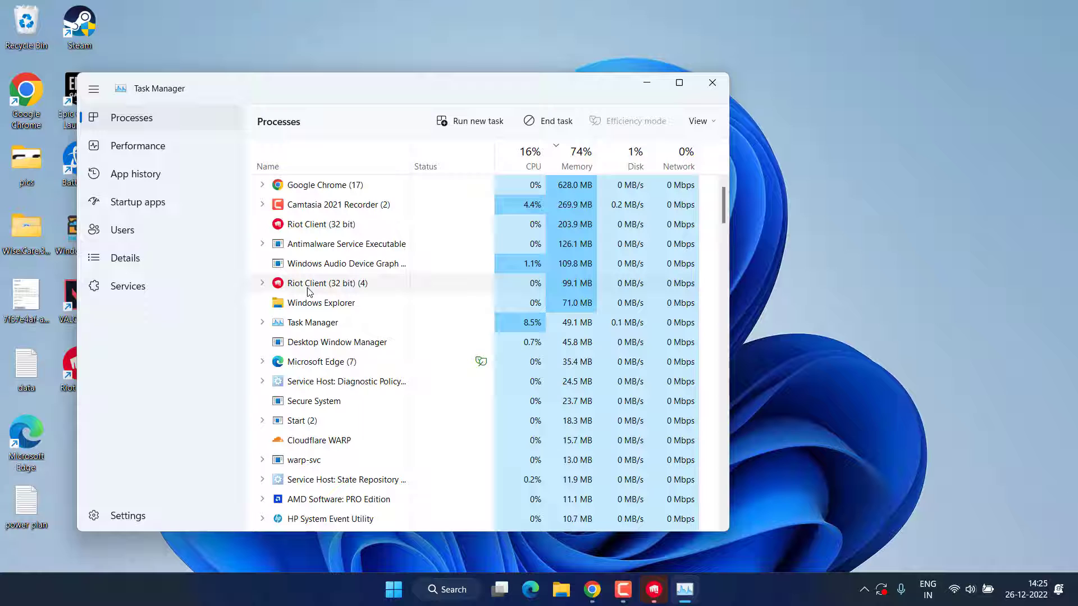
right_click(333, 291)
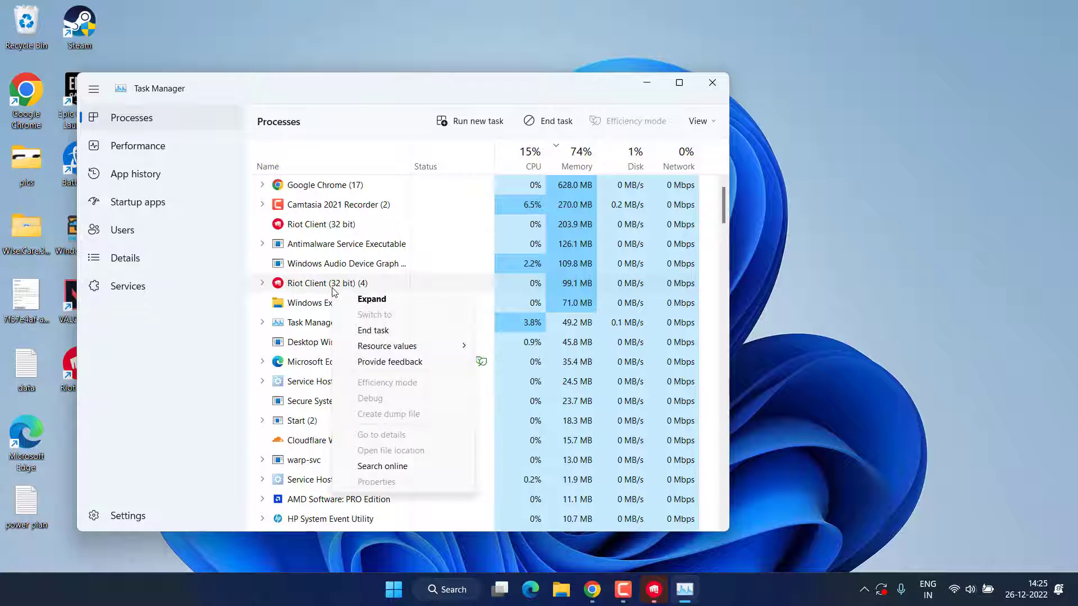
click(375, 331)
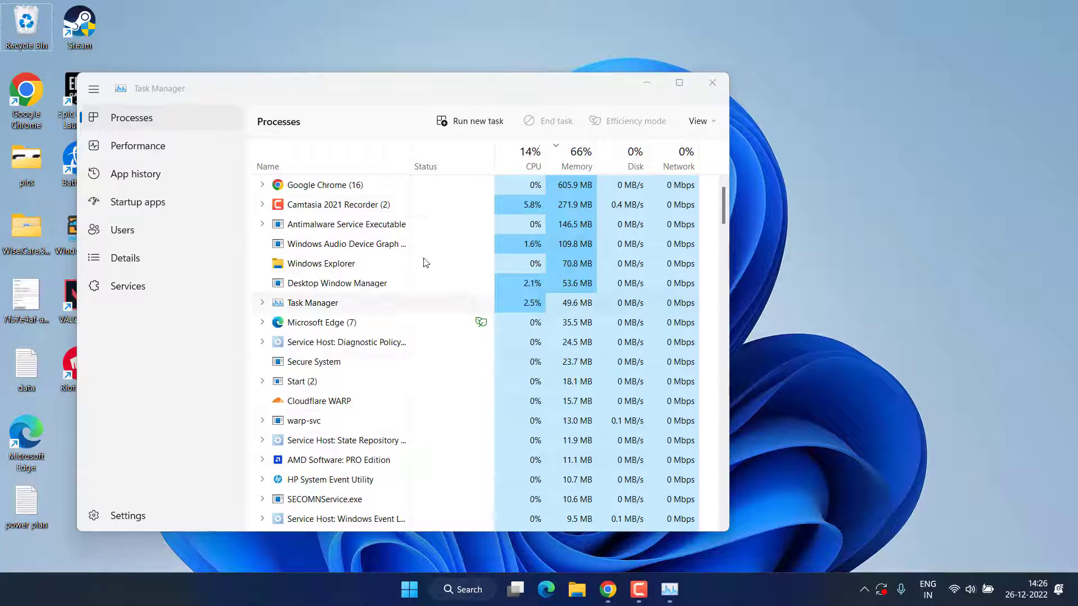
Step: Close Task Manager and tick 'Run this program as an administrator' in VALORANT's Compatibility properties, applying it
click(714, 82)
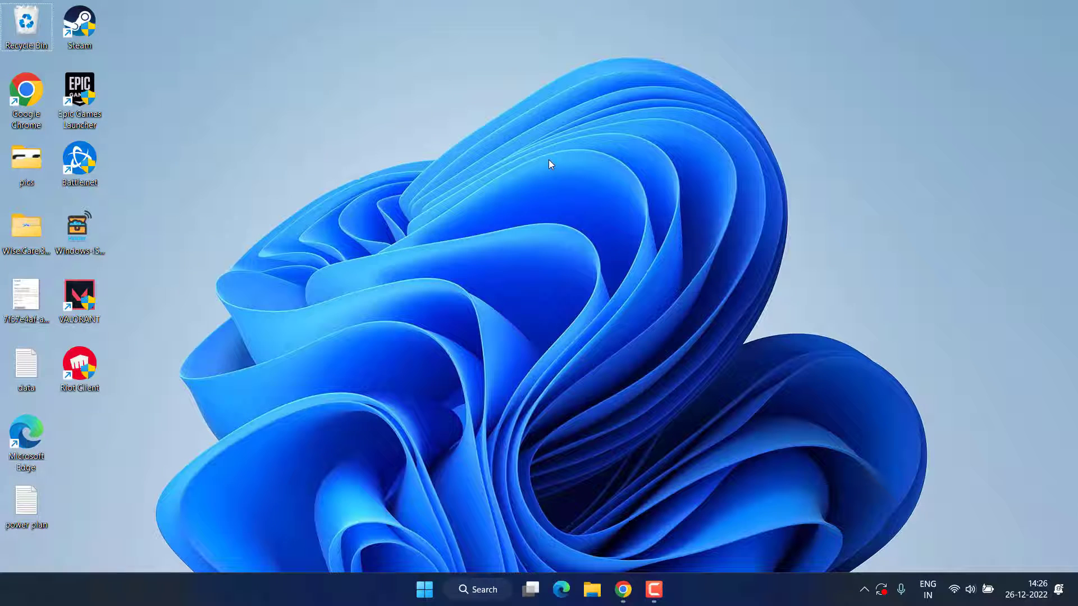
right_click(79, 318)
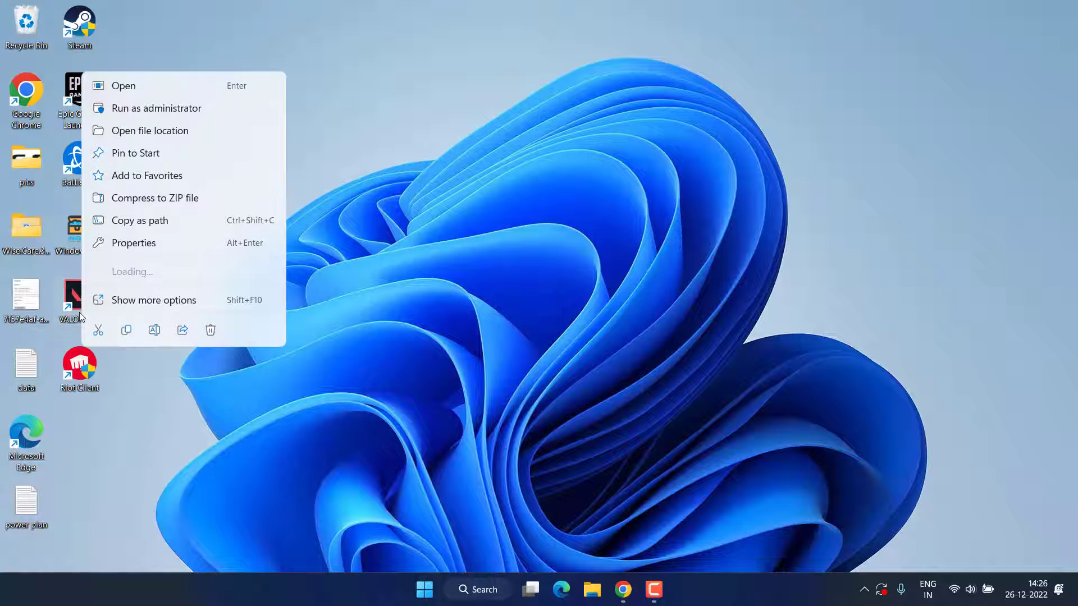
click(144, 243)
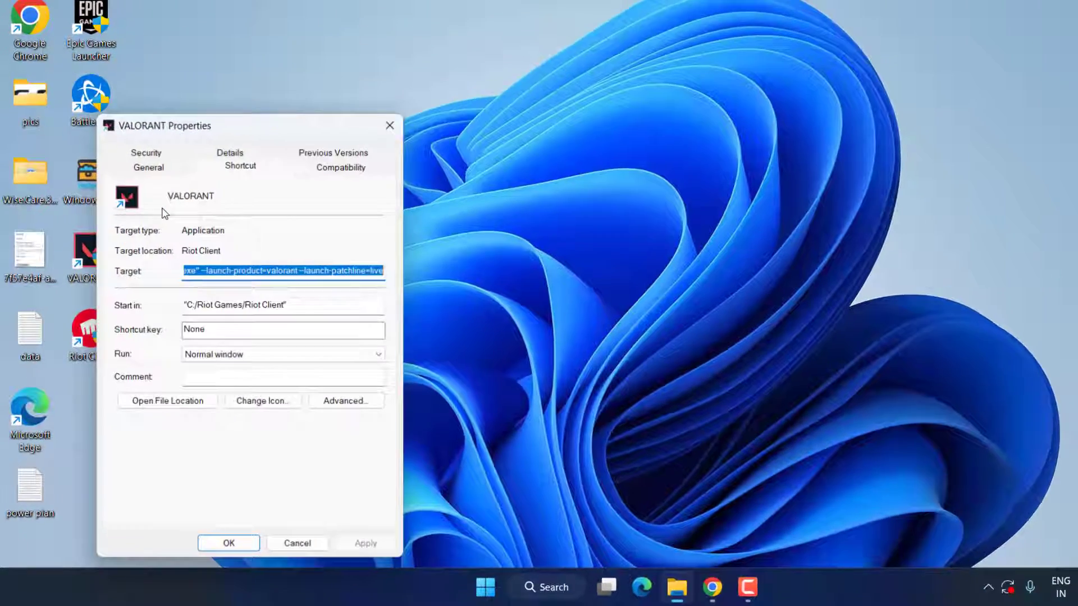
click(296, 221)
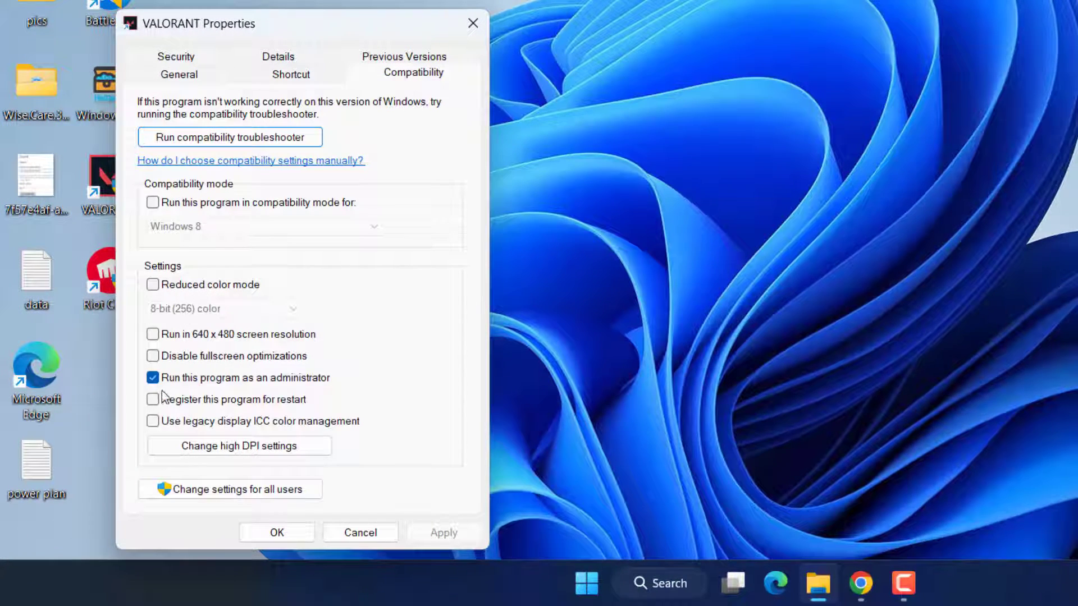
click(188, 378)
click(188, 378)
click(284, 379)
click(162, 382)
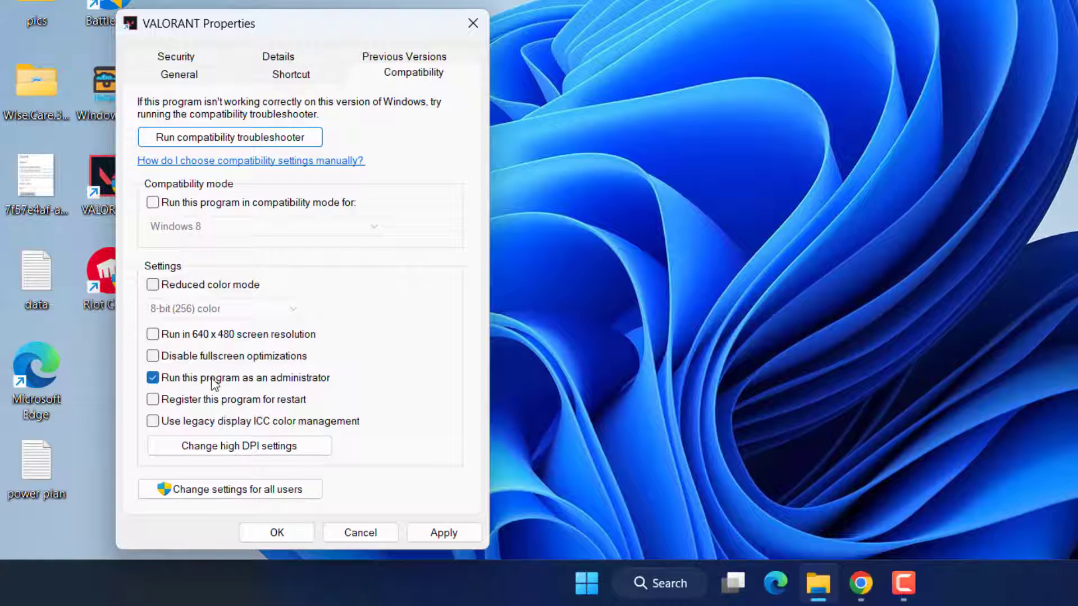
click(443, 534)
click(277, 532)
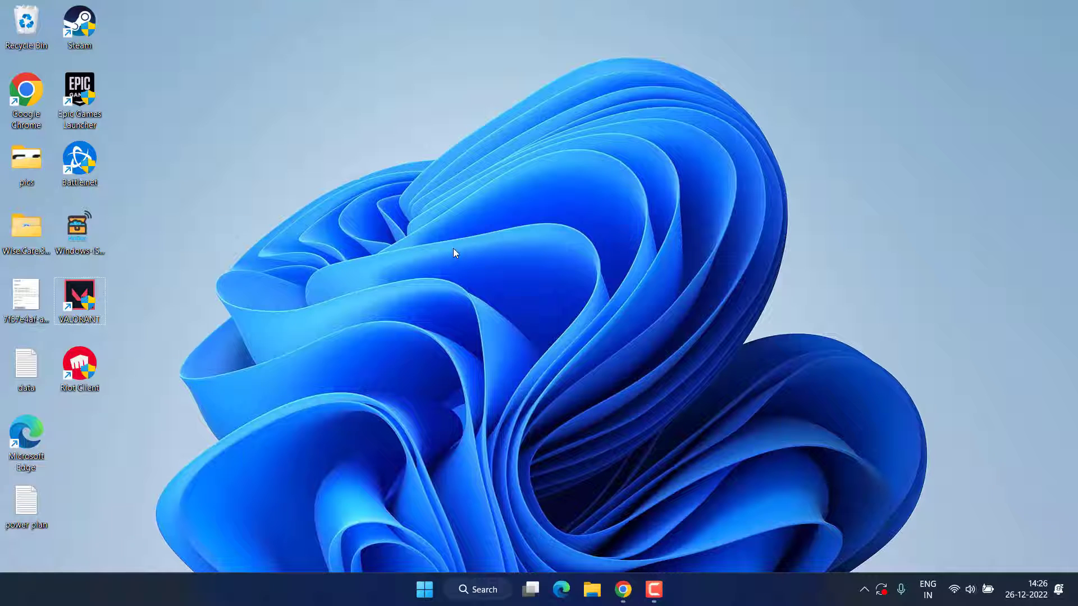
Step: Open System > Display in Settings, check the Scale options (left at 125%), and close Settings
key(super+i)
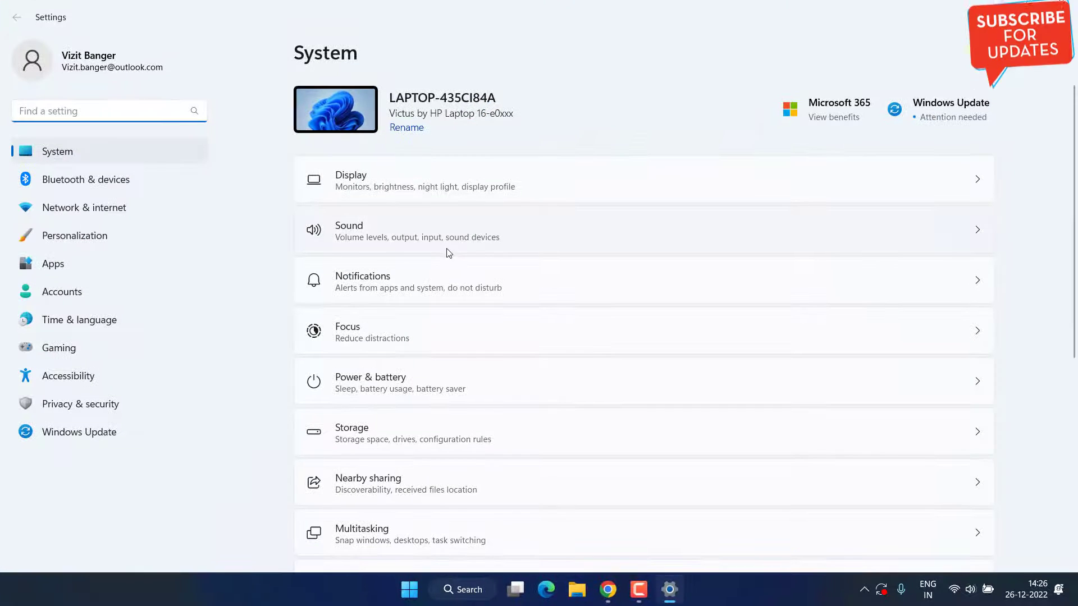
click(397, 193)
scroll(453, 203, down, 2)
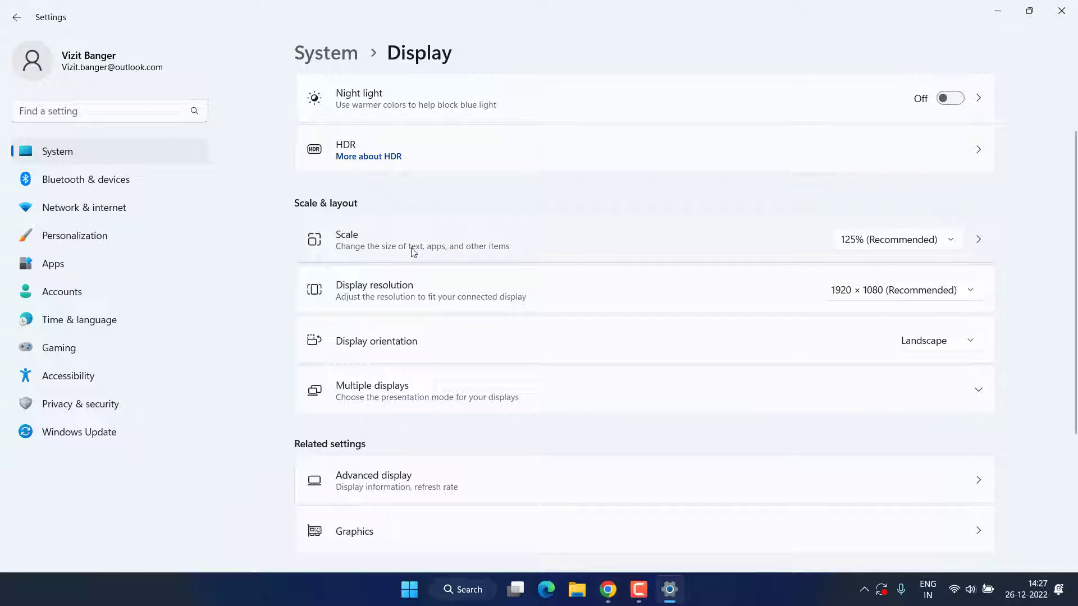
click(927, 239)
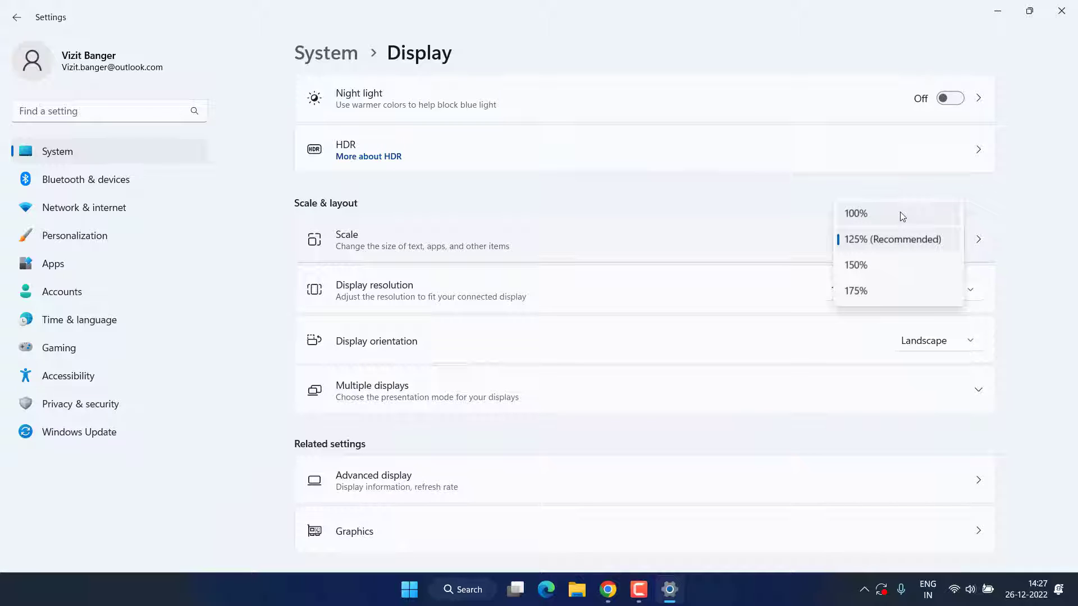
click(1061, 11)
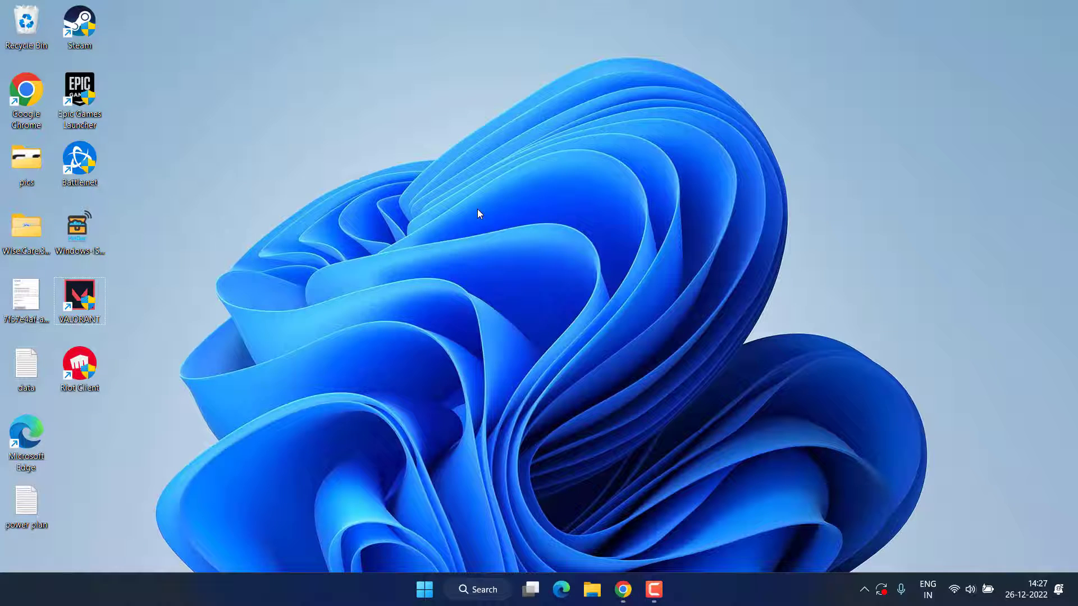
Step: Open Device Manager and check the Radeon RX 5500M driver details (version 31.0.12002.4002)
right_click(417, 597)
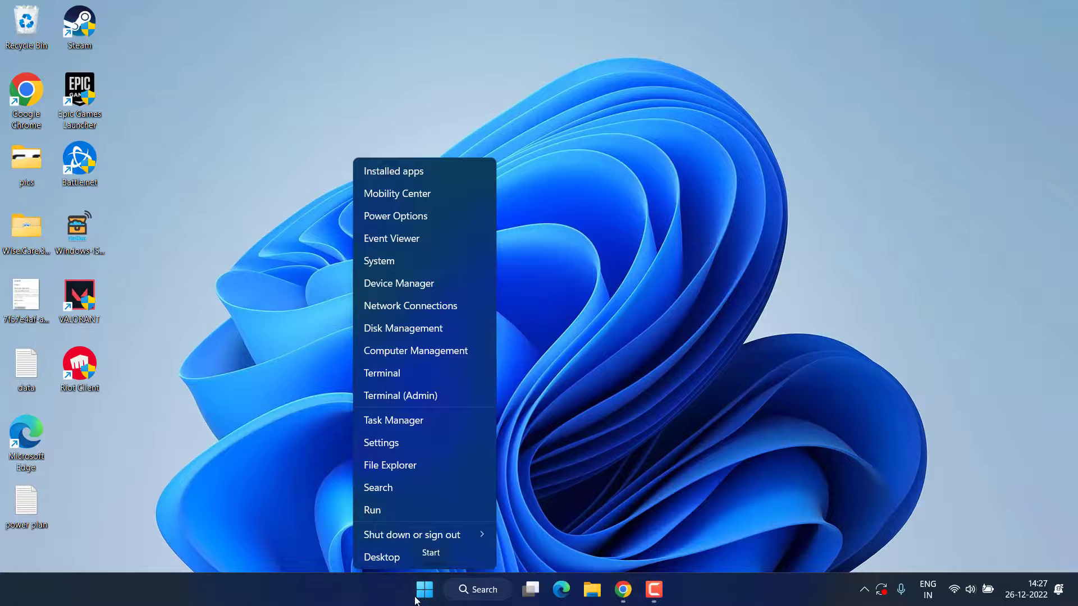
click(416, 291)
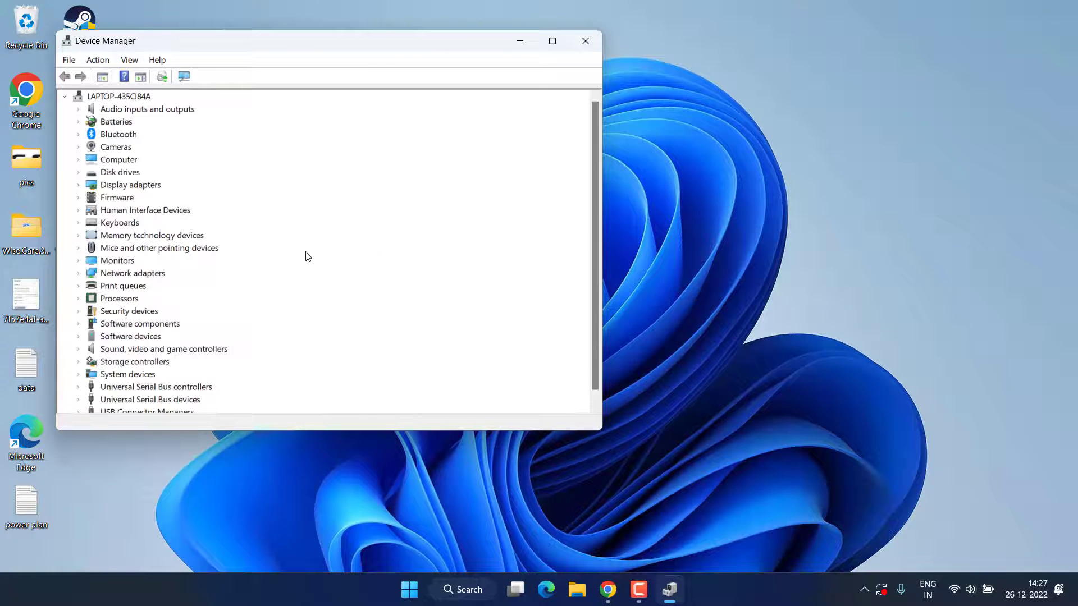
click(113, 186)
click(79, 186)
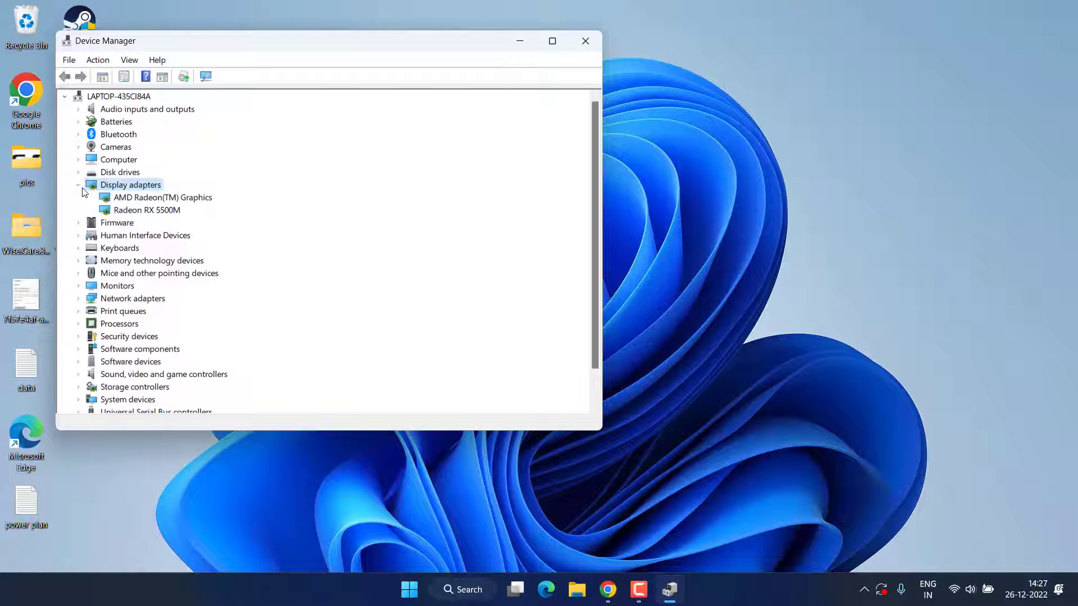
right_click(156, 212)
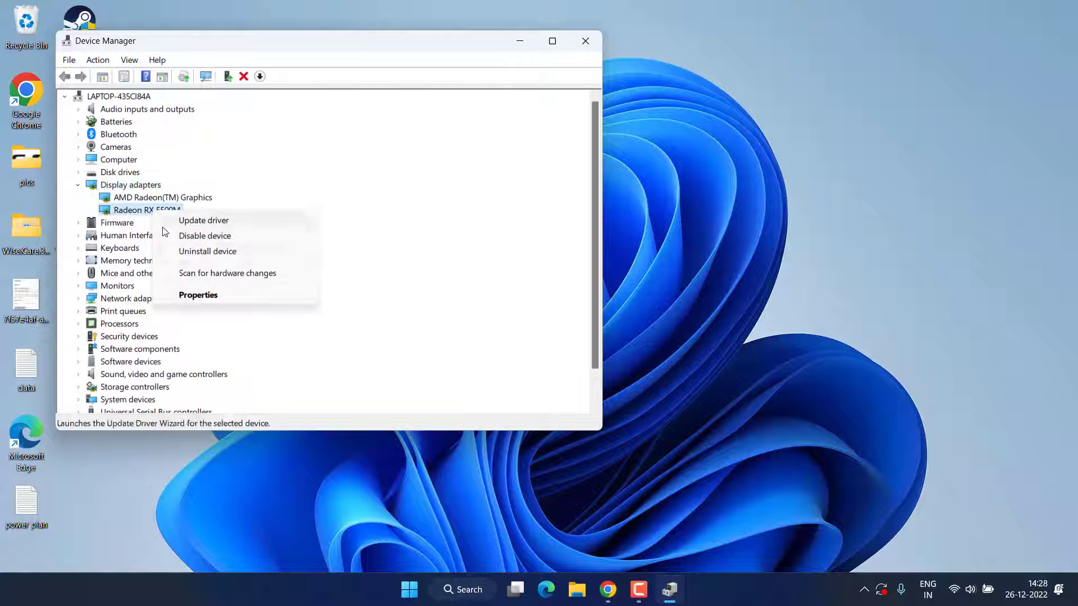
click(206, 296)
click(243, 106)
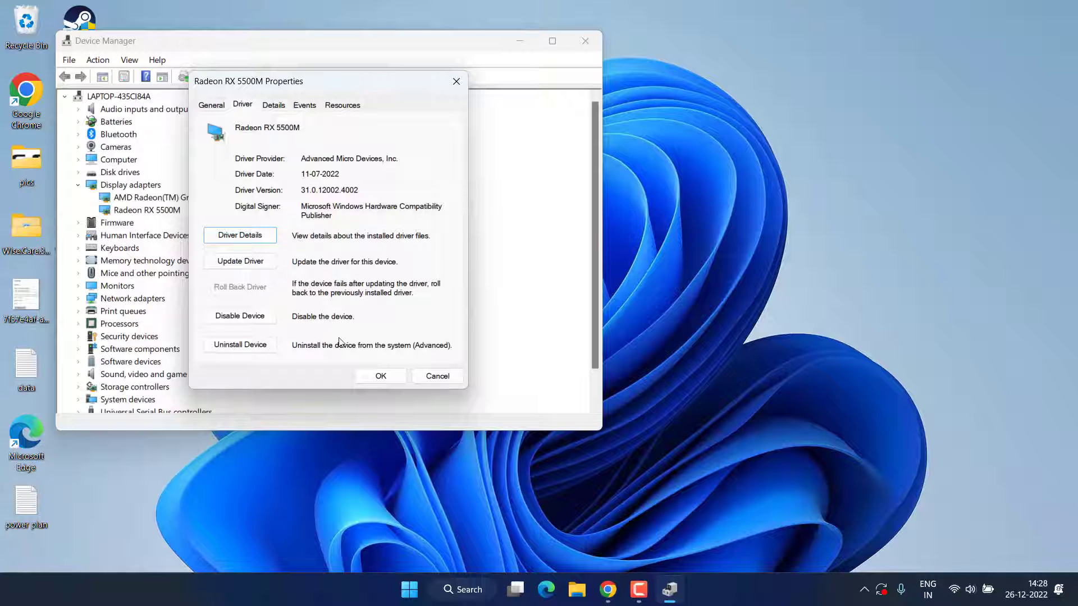
click(375, 379)
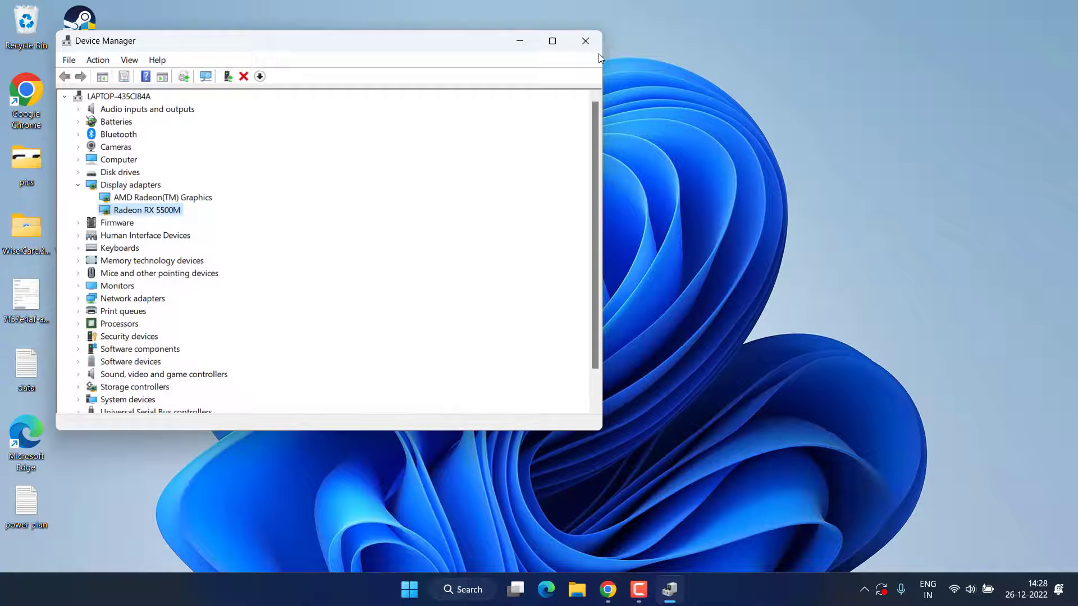
Step: Close the Device Manager window
click(584, 38)
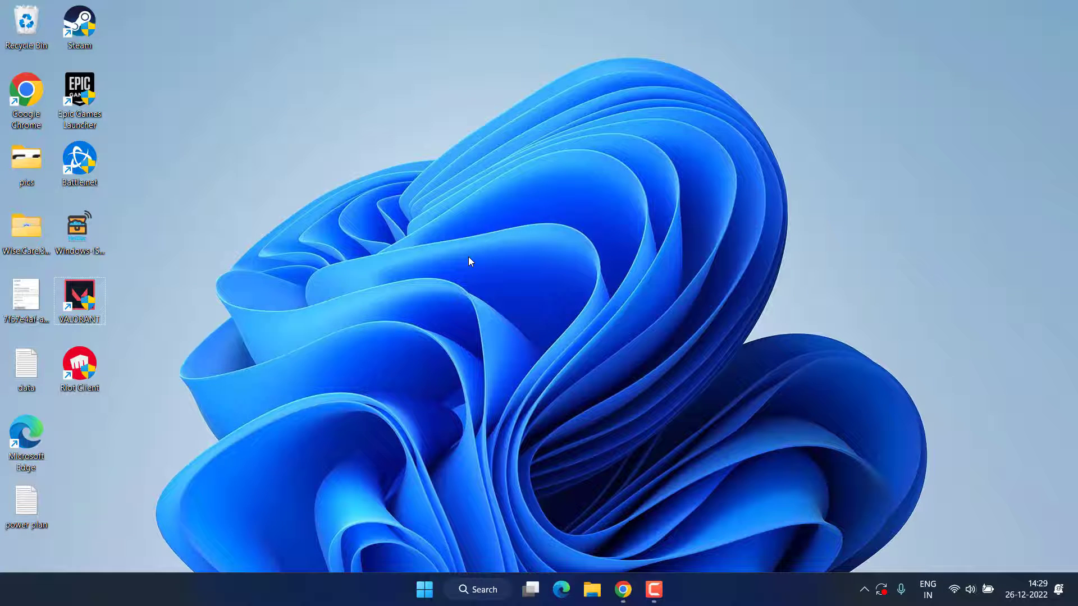
Step: Reopen Task Manager and dismiss the Windows Audio Device Graph actions menu without ending it
right_click(431, 588)
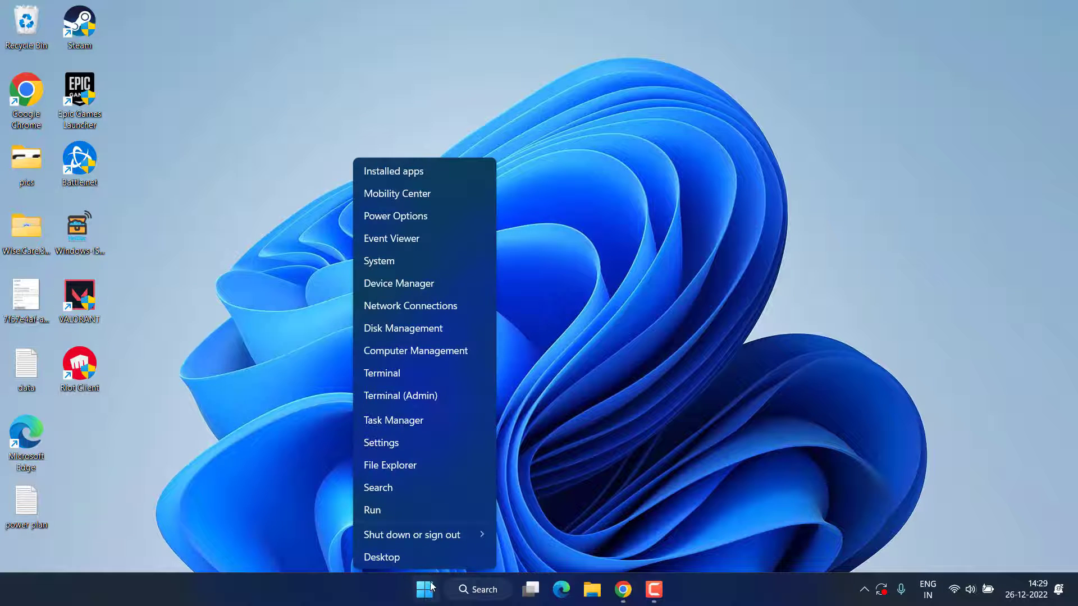
click(411, 425)
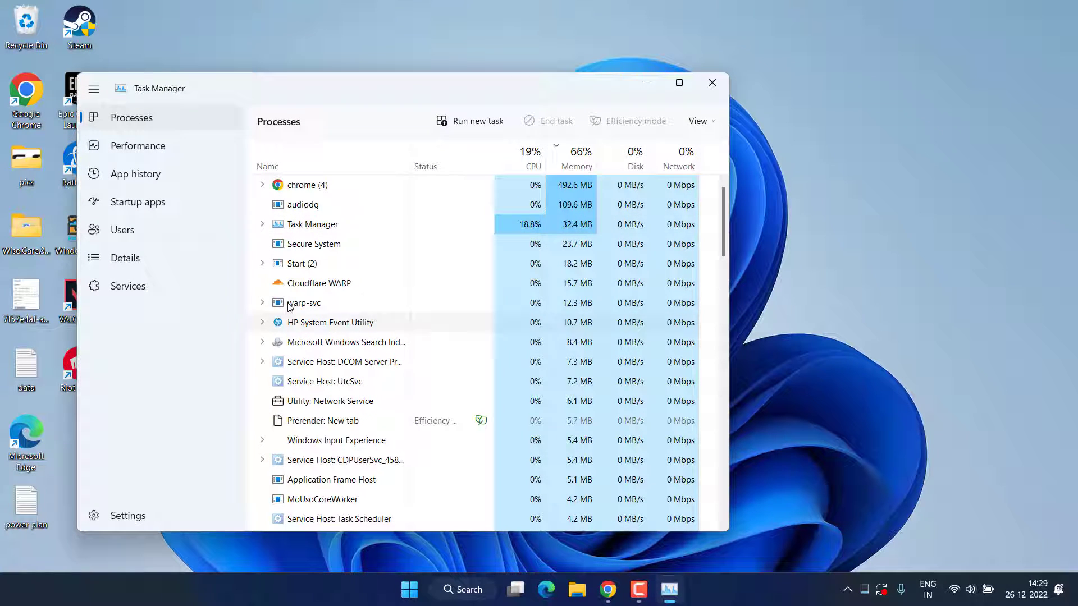
click(318, 247)
right_click(319, 247)
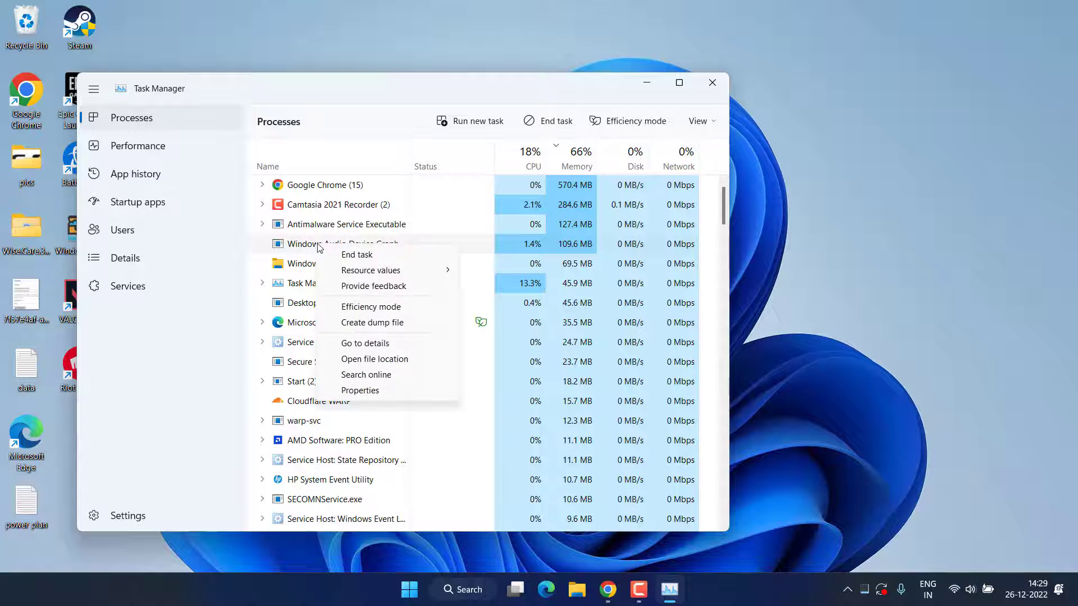
click(287, 251)
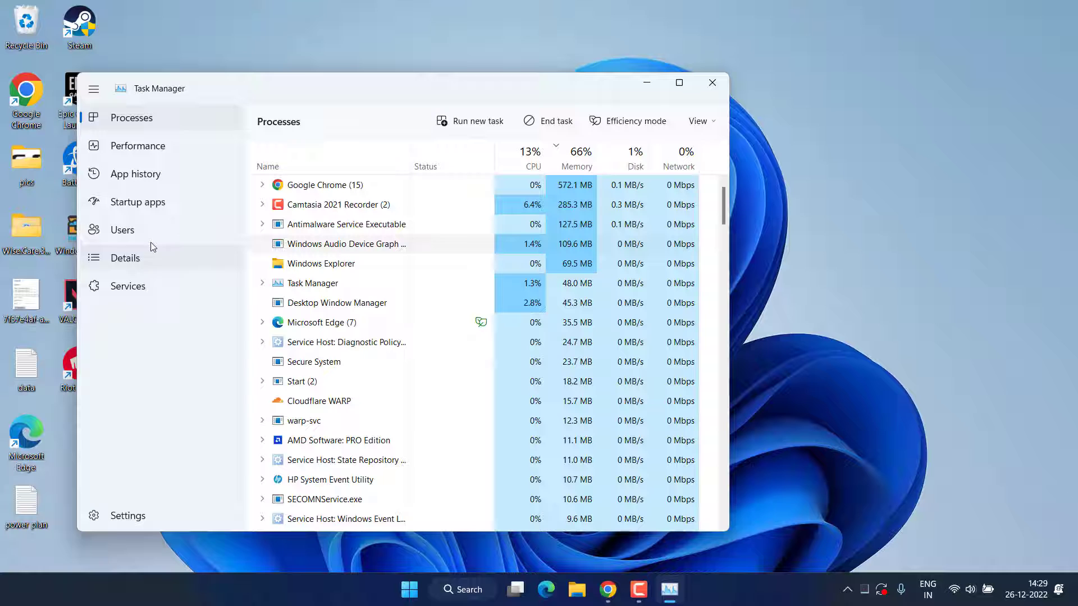
Step: Disable the first Radeon Software Startup Task under Startup apps, then minimize Task Manager
click(140, 207)
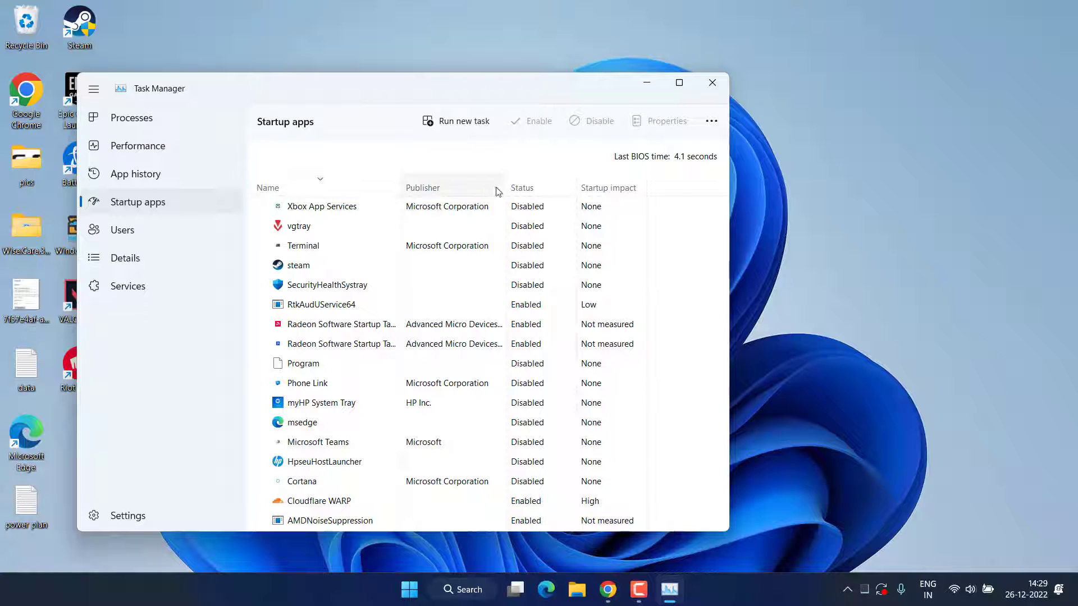
click(545, 206)
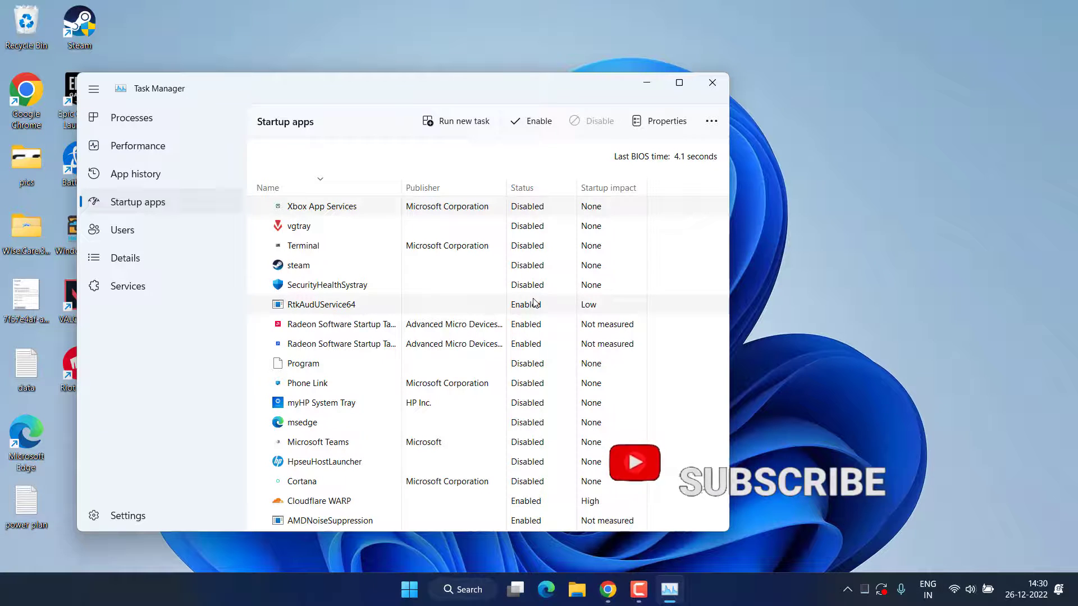
click(543, 329)
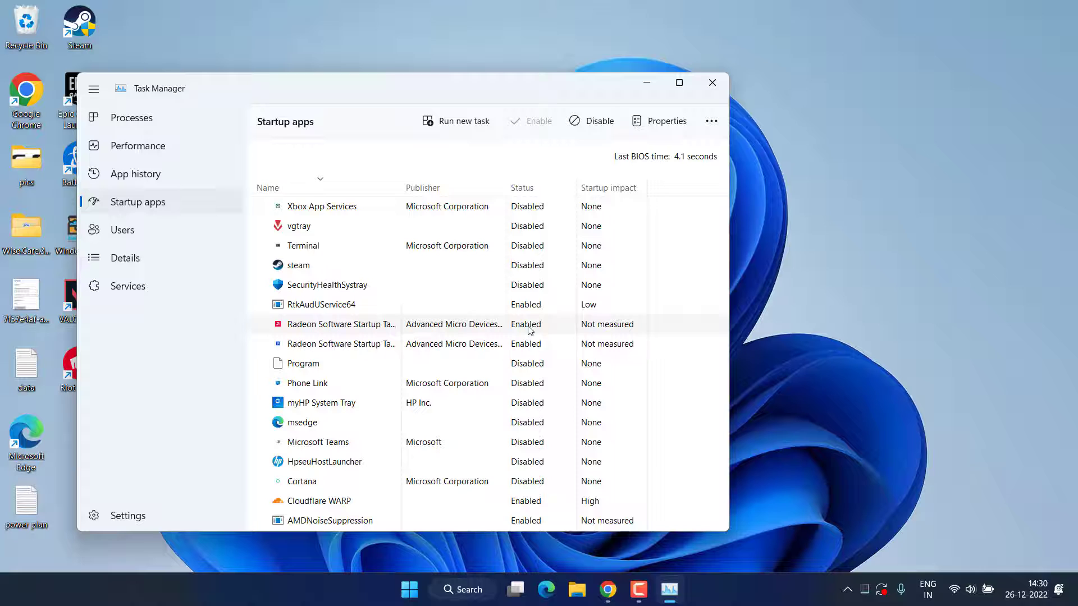
right_click(529, 330)
click(561, 337)
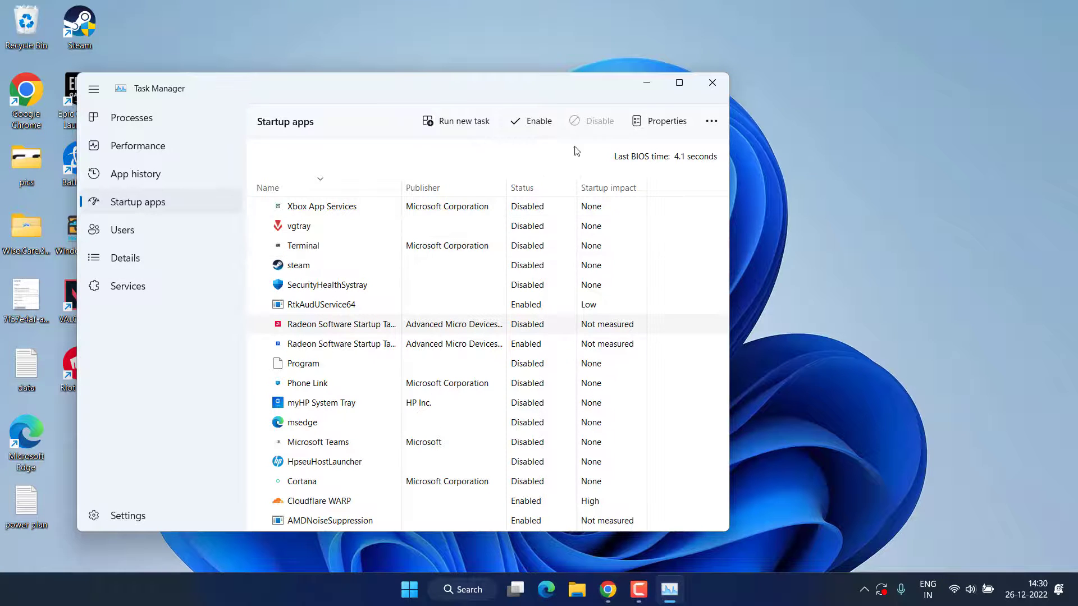
click(646, 84)
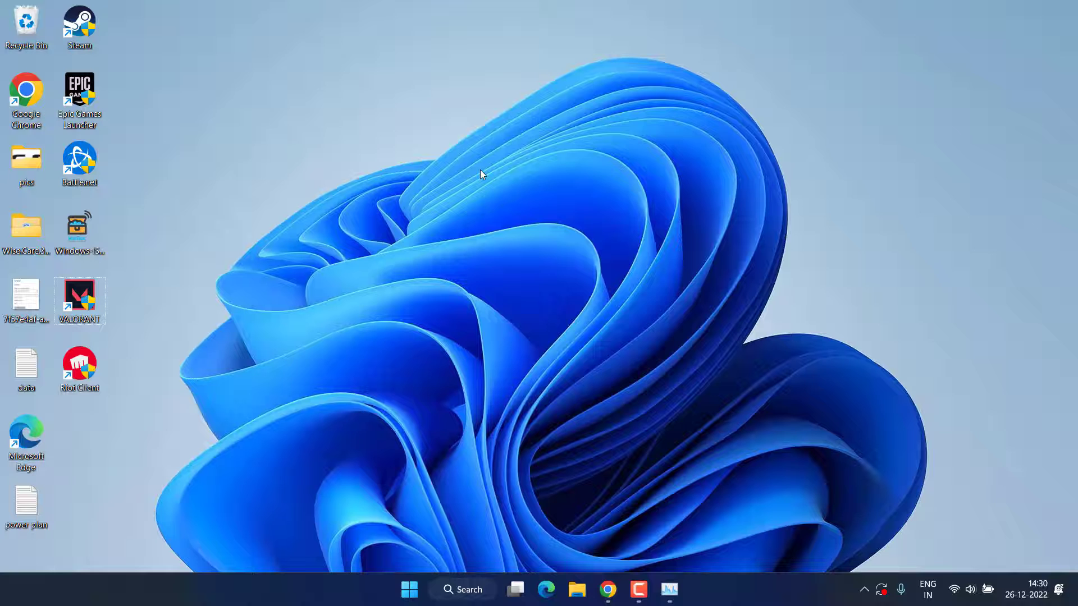